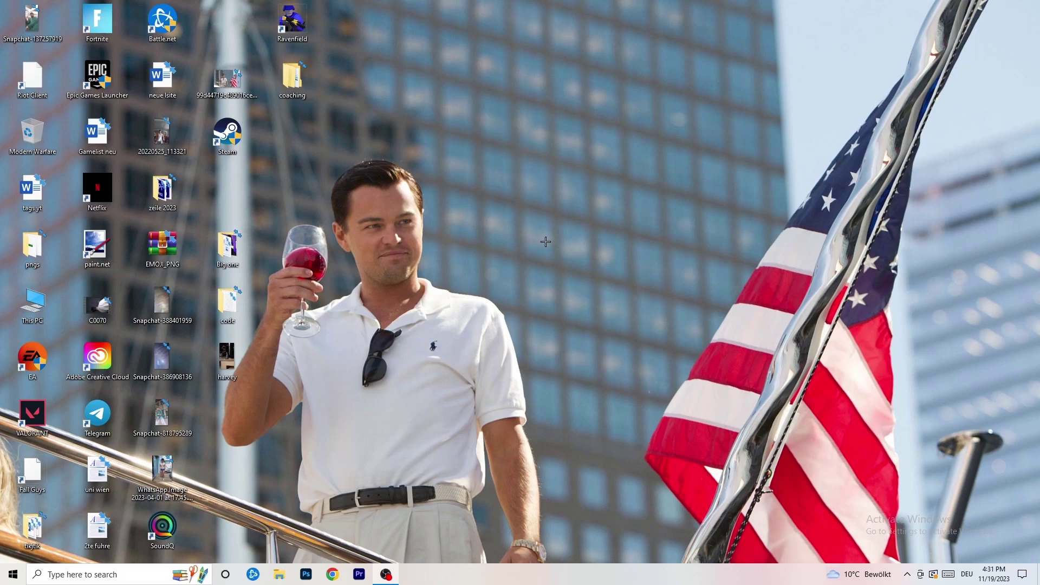
Launch NVIDIA Control Panel from the desktop context menu to the Change Resolution page.
right_click(559, 192)
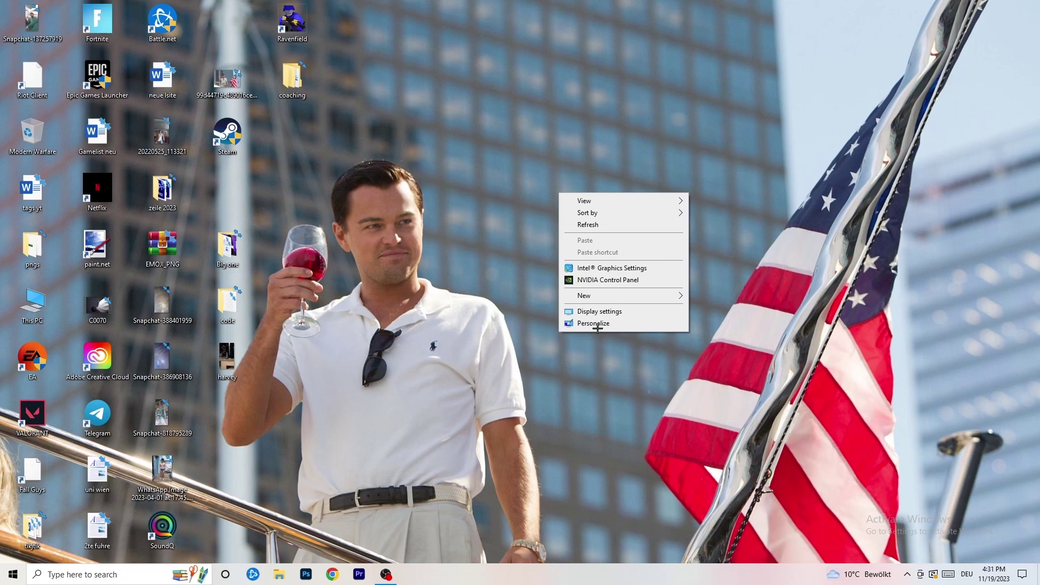
click(593, 279)
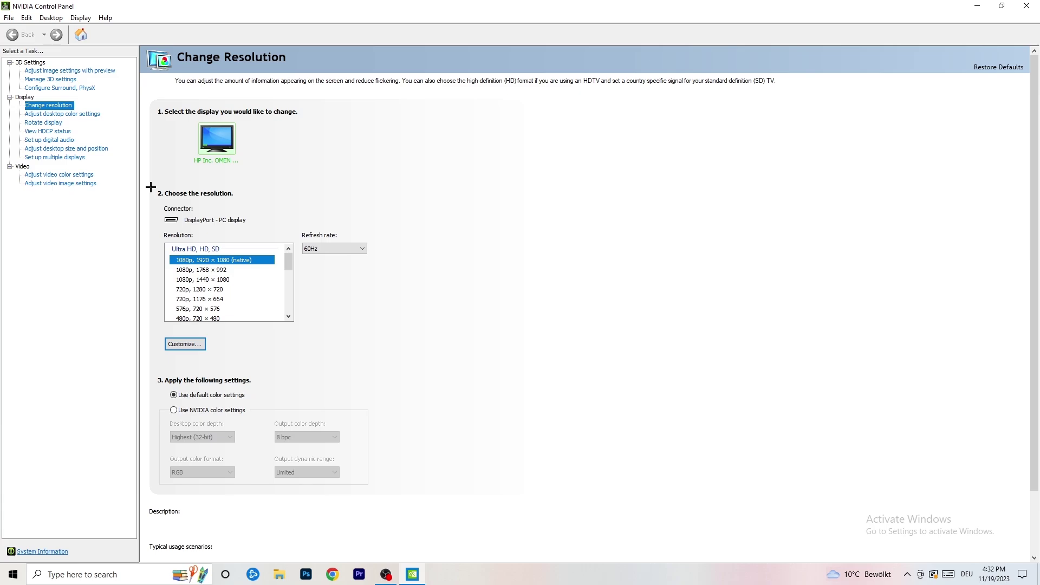
click(193, 343)
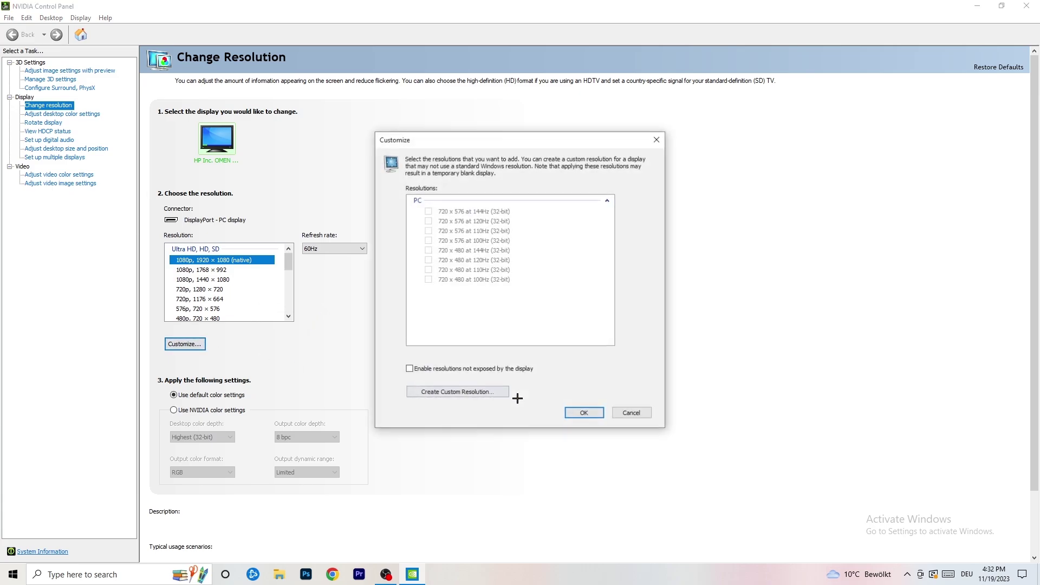
click(477, 391)
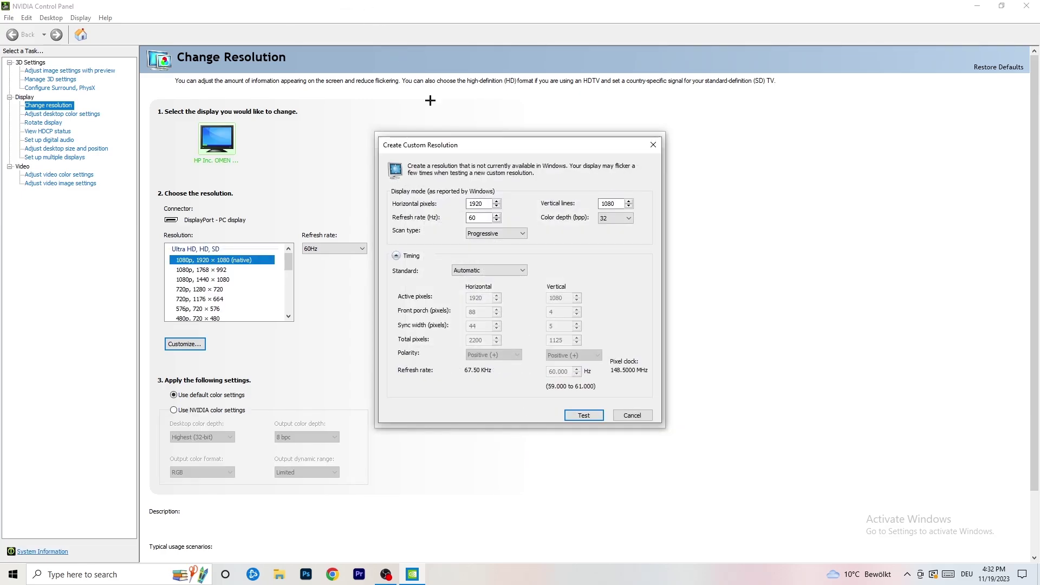
drag(490, 203, 455, 202)
text(1440)
double_click(611, 204)
text(1040)
click(493, 233)
click(563, 233)
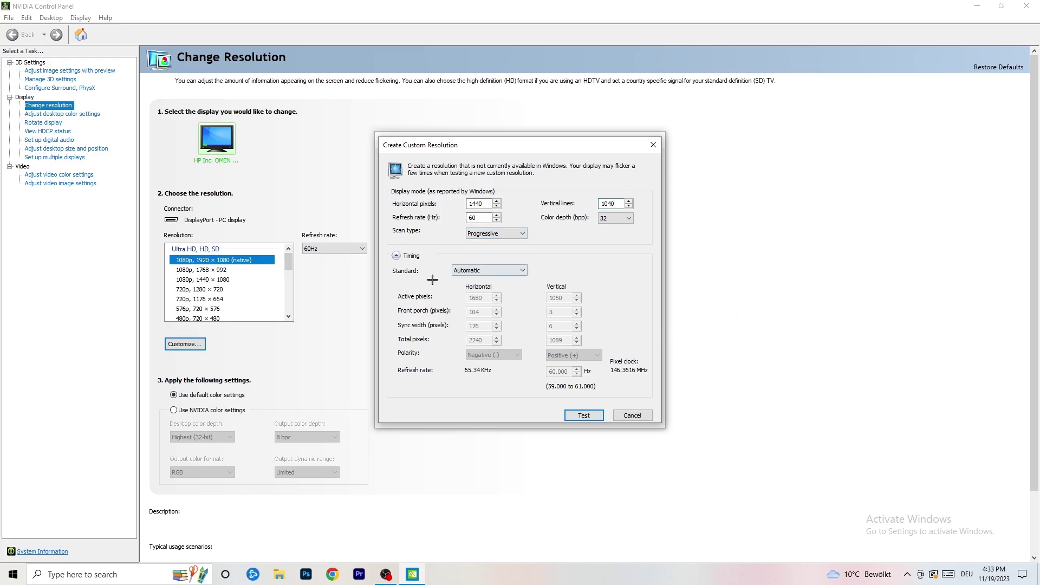
click(502, 271)
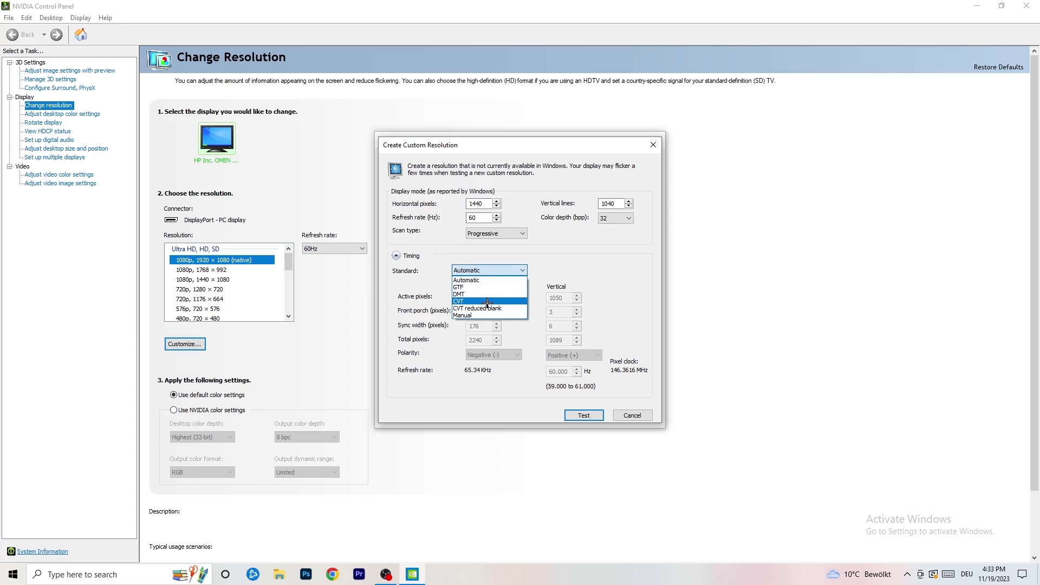
click(573, 277)
click(498, 270)
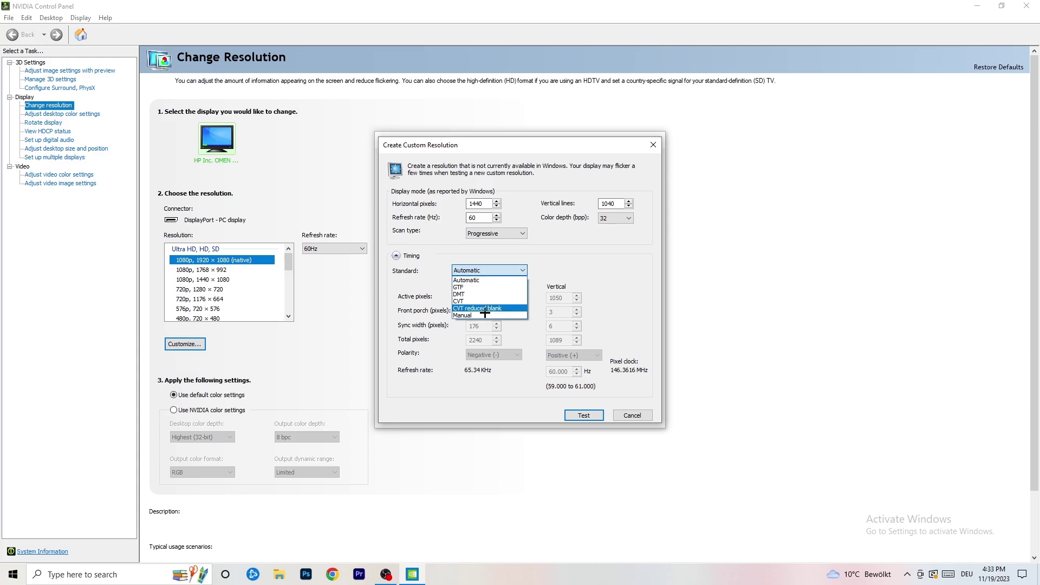
click(579, 353)
click(486, 270)
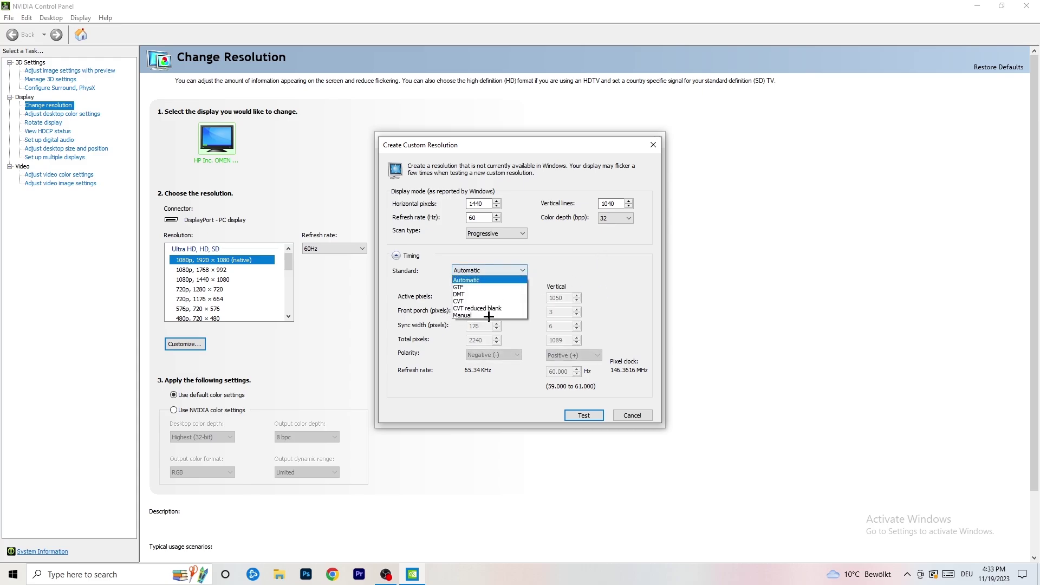
click(487, 318)
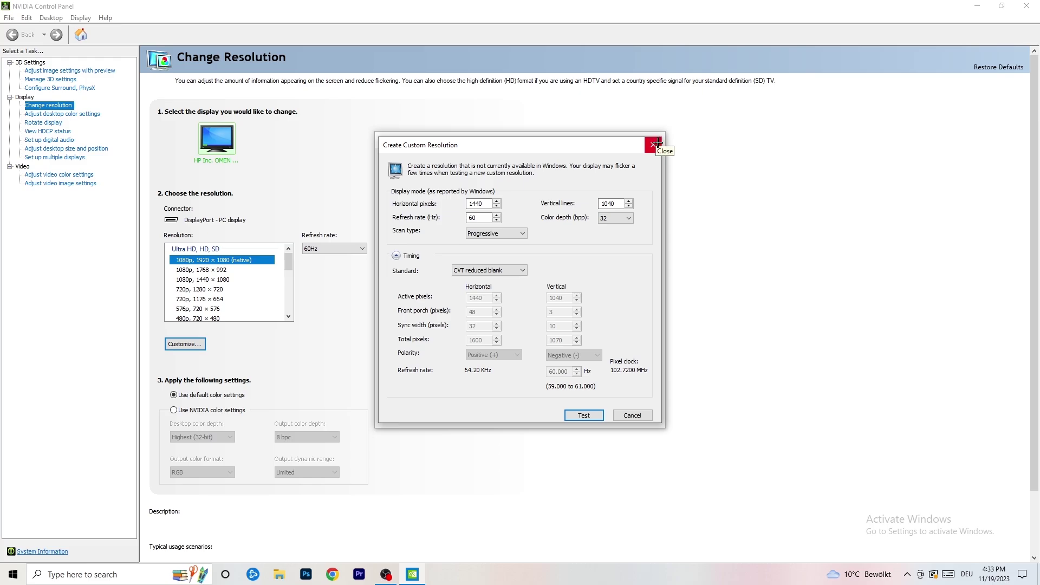
click(654, 142)
Close the resolution customization window and NVIDIA Control Panel, then launch Windows Settings from Start.
click(661, 141)
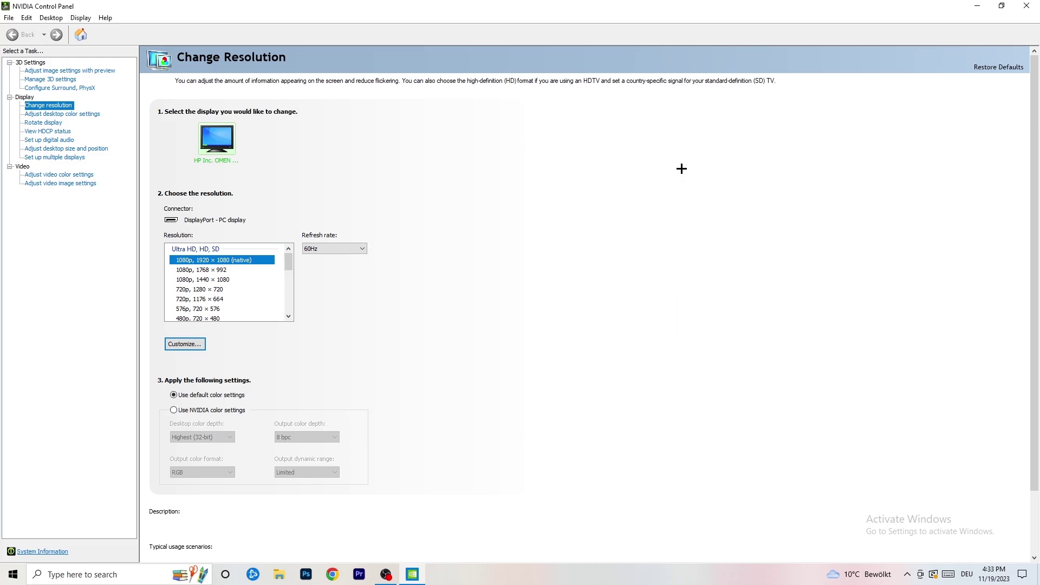
click(1026, 6)
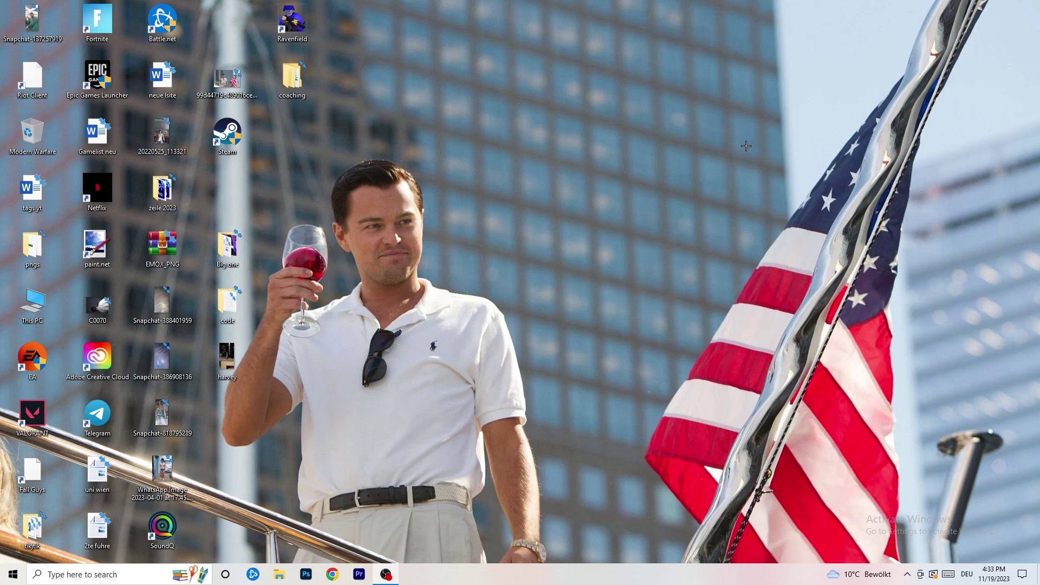
click(13, 574)
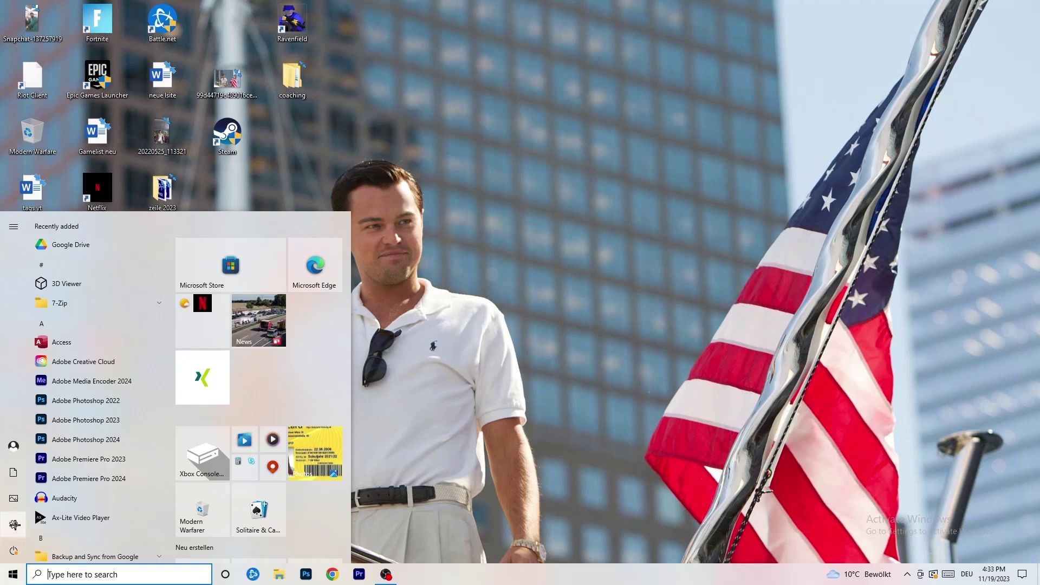
click(14, 525)
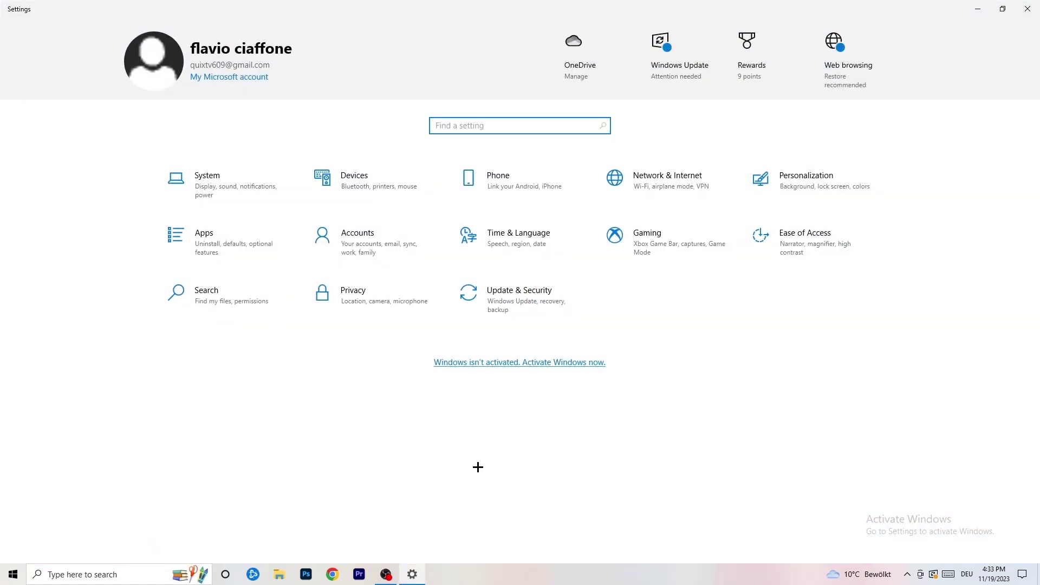
click(223, 202)
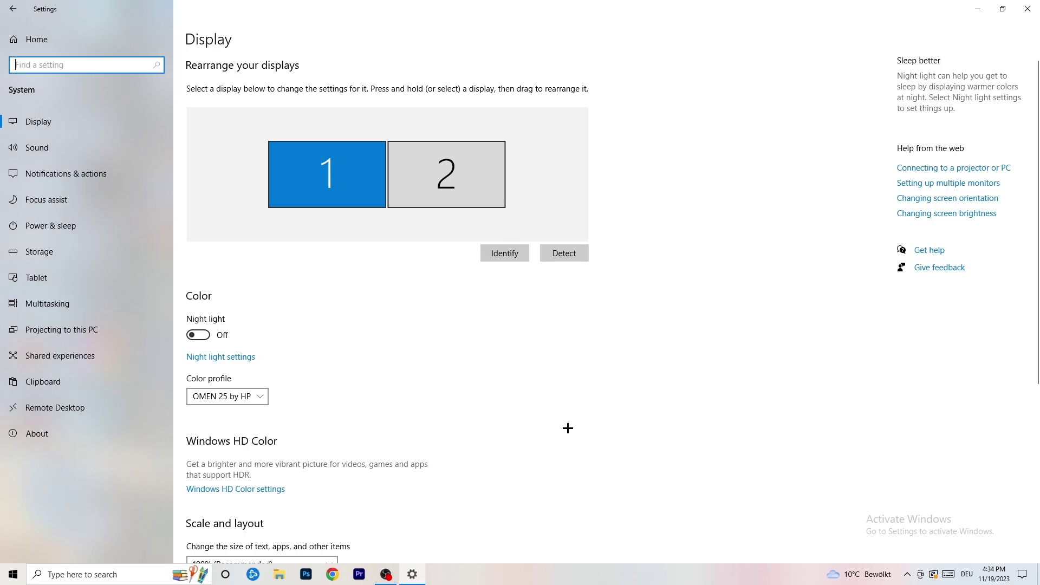
scroll(343, 269, down, 5)
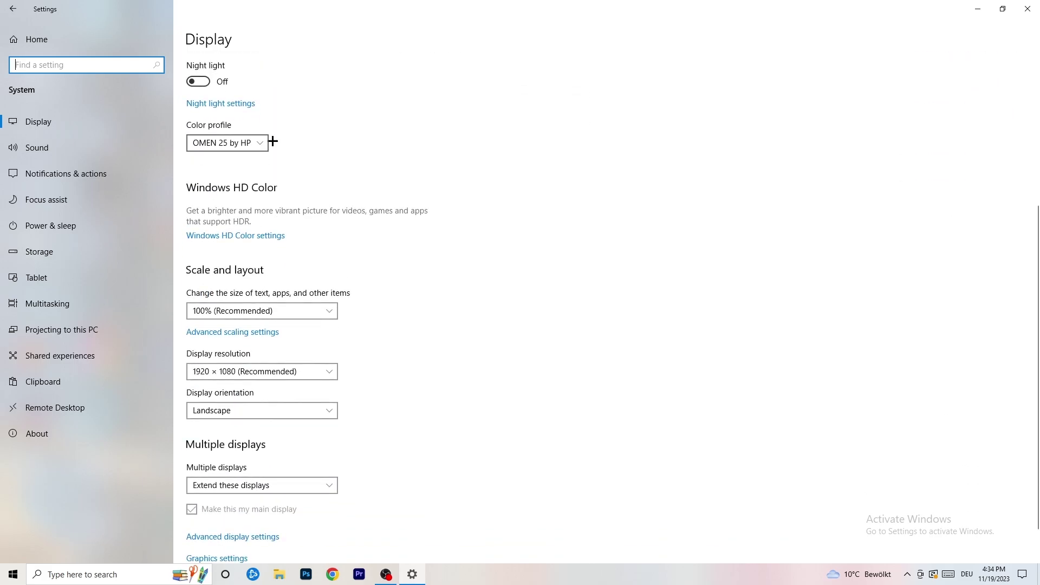
click(244, 143)
click(448, 130)
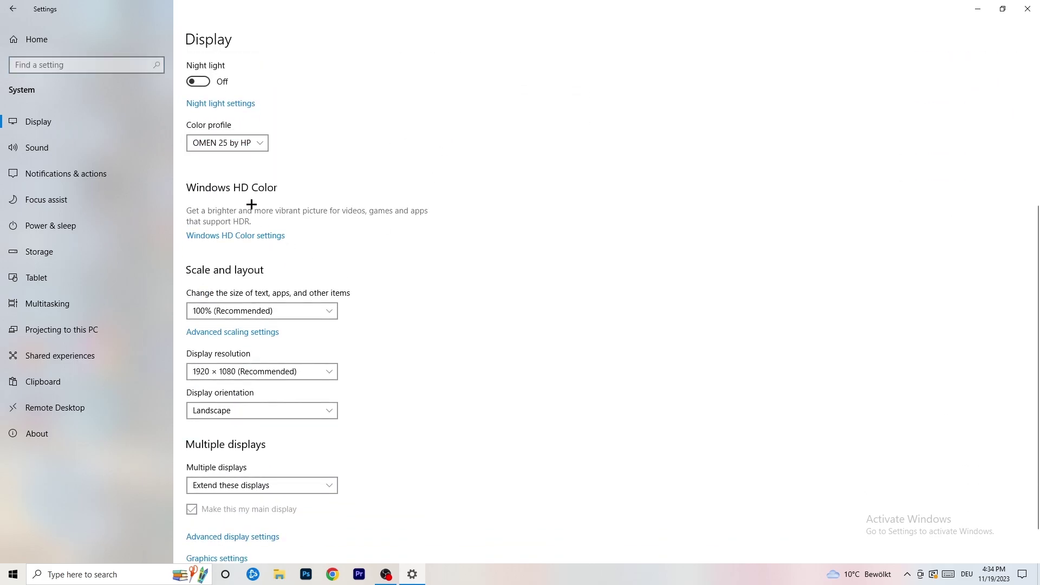
scroll(243, 238, down, 1)
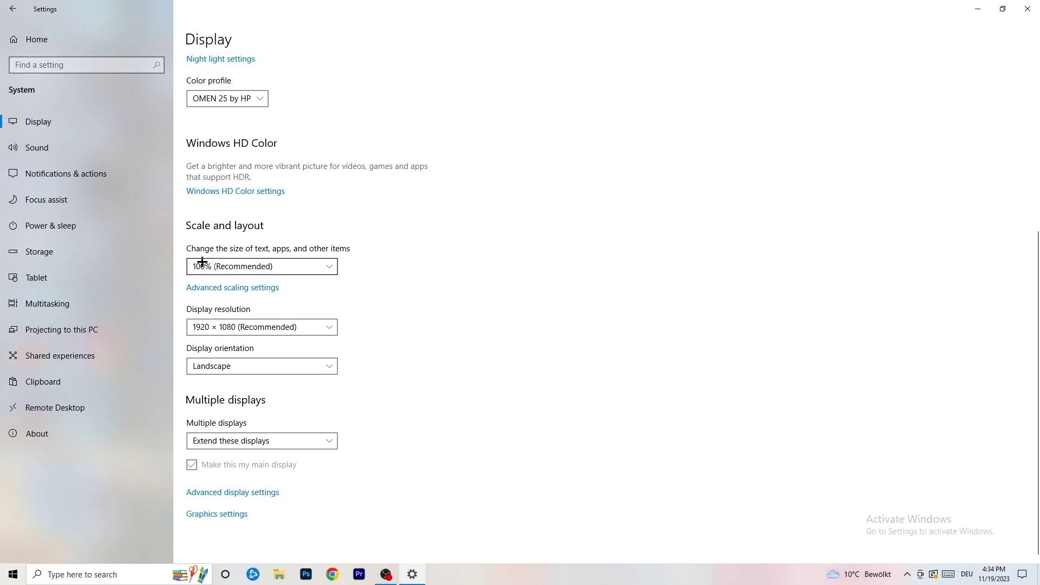
click(333, 265)
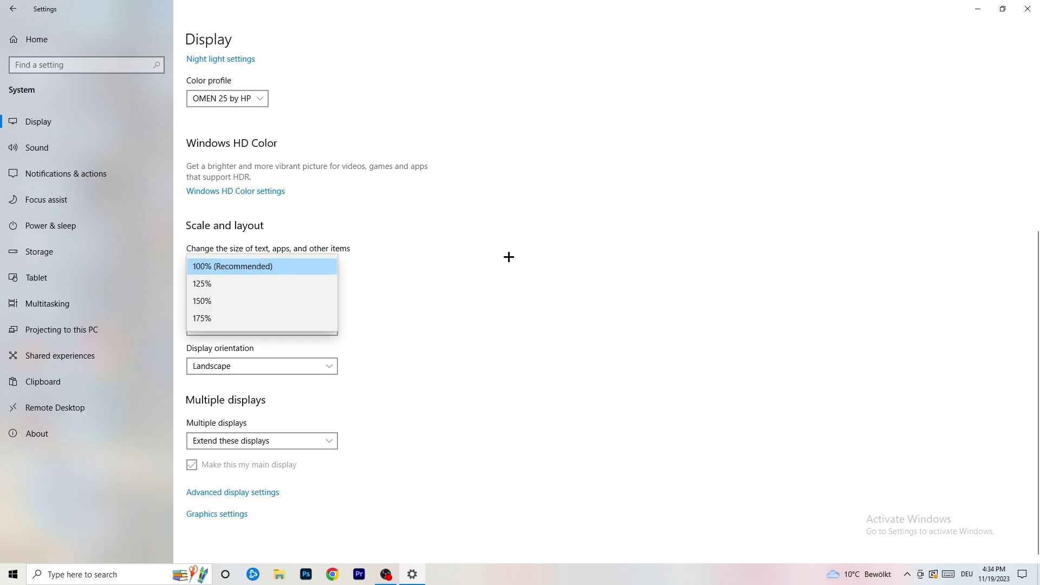
click(511, 255)
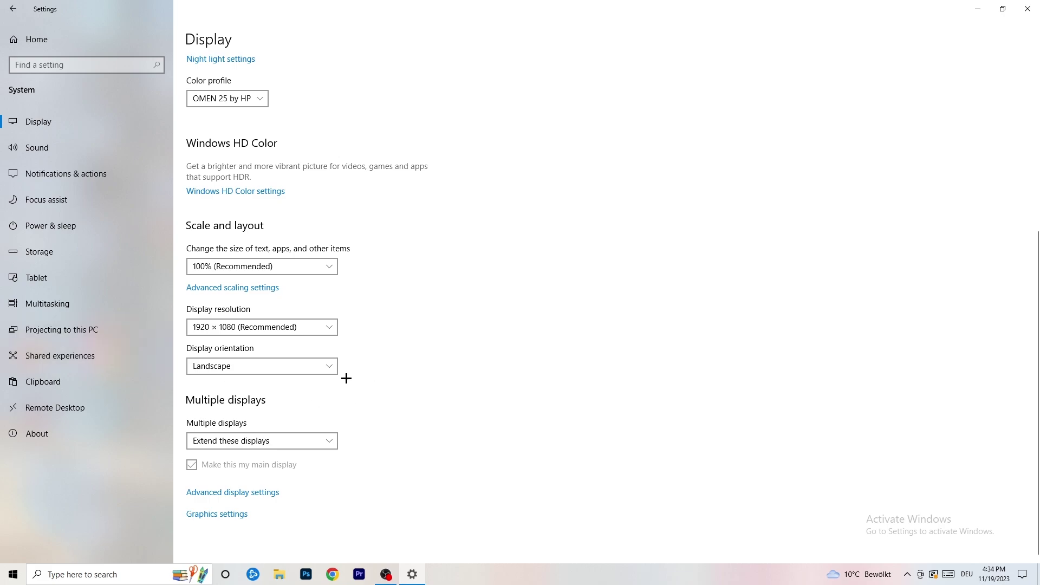
key(alt+Left)
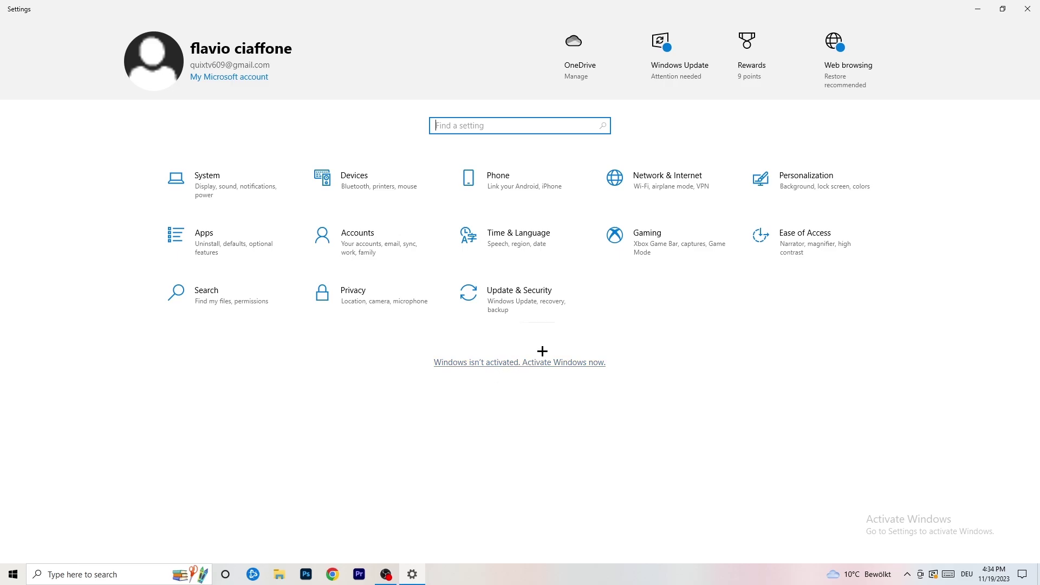
Confirm Game Mode is On under Gaming settings, then close the Settings window.
click(666, 239)
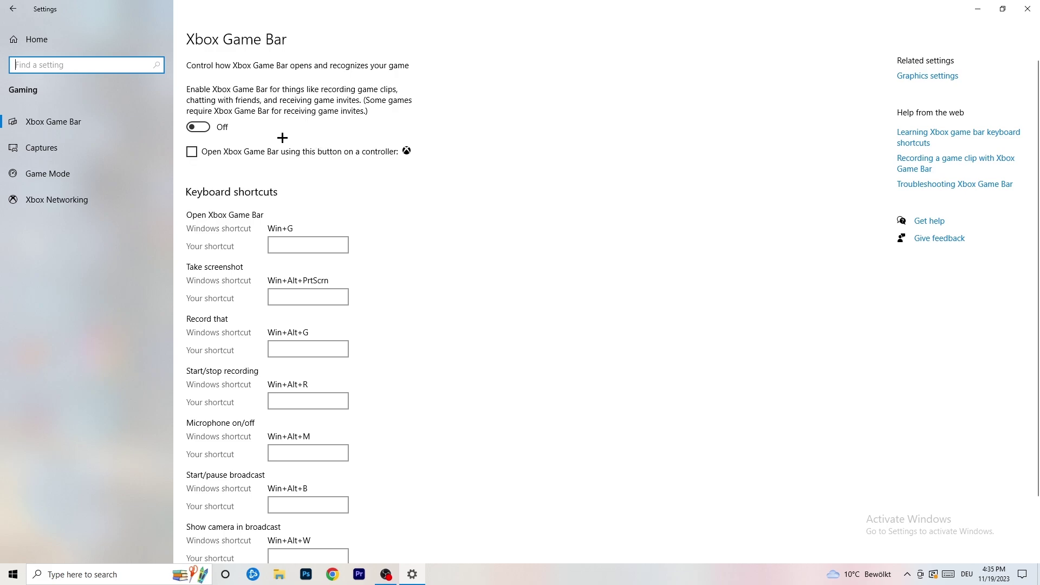
click(104, 174)
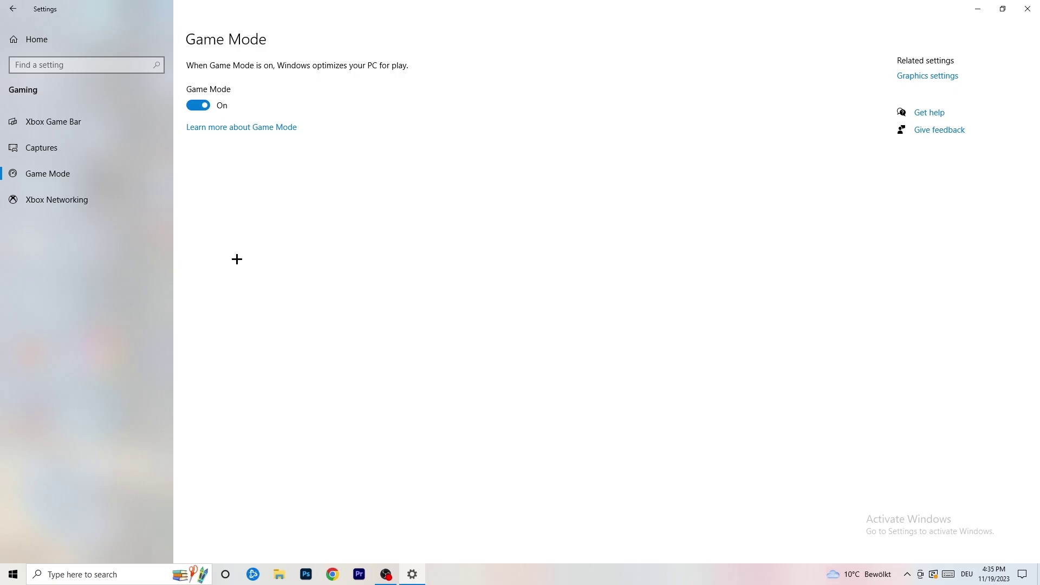
click(1027, 8)
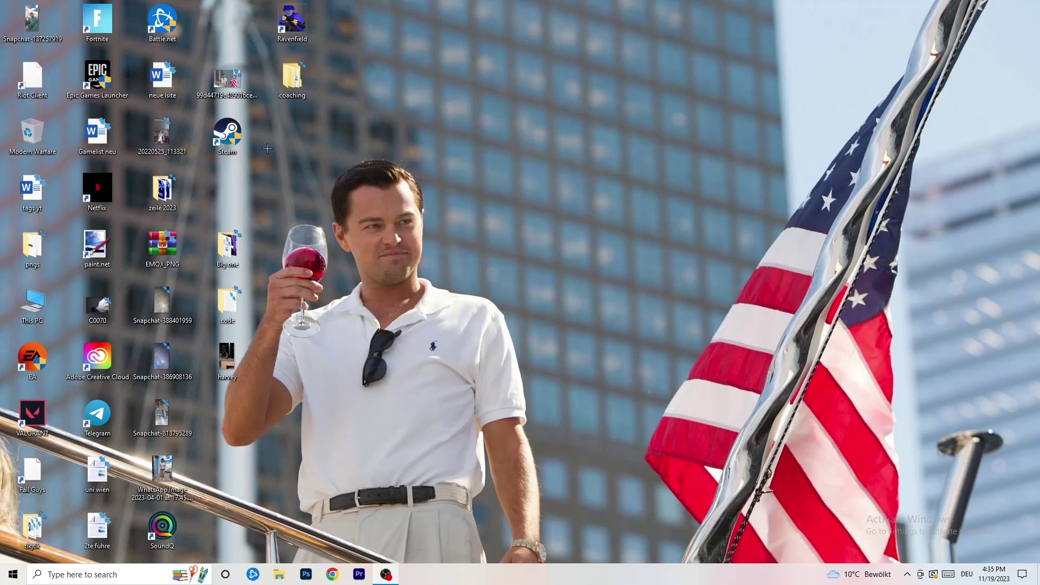
Verify the Steam shortcut's Compatibility tab uses Windows 8 mode and Run as administrator, then Cancel.
drag(234, 133, 559, 189)
right_click(556, 188)
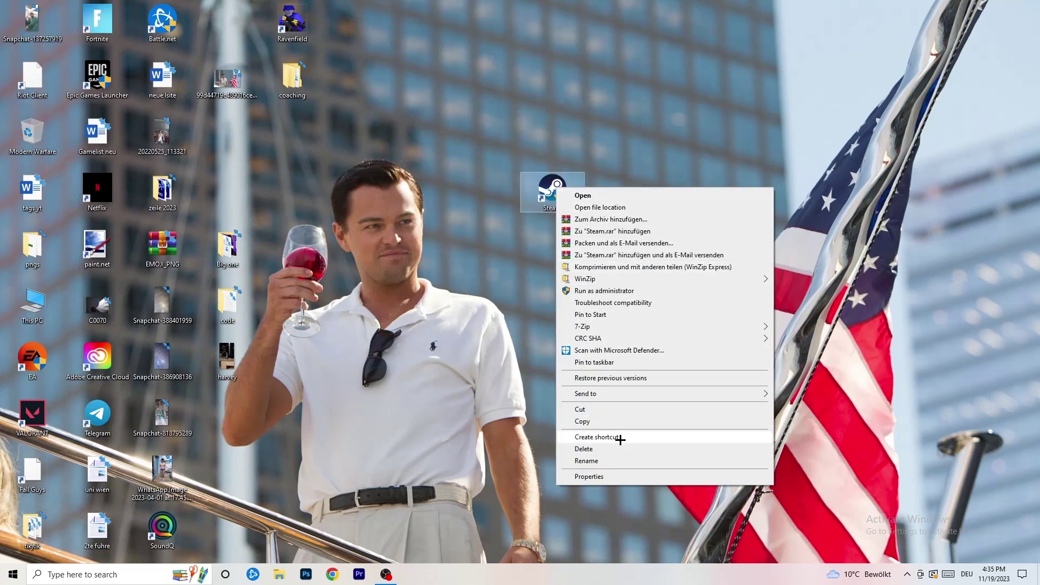
click(625, 476)
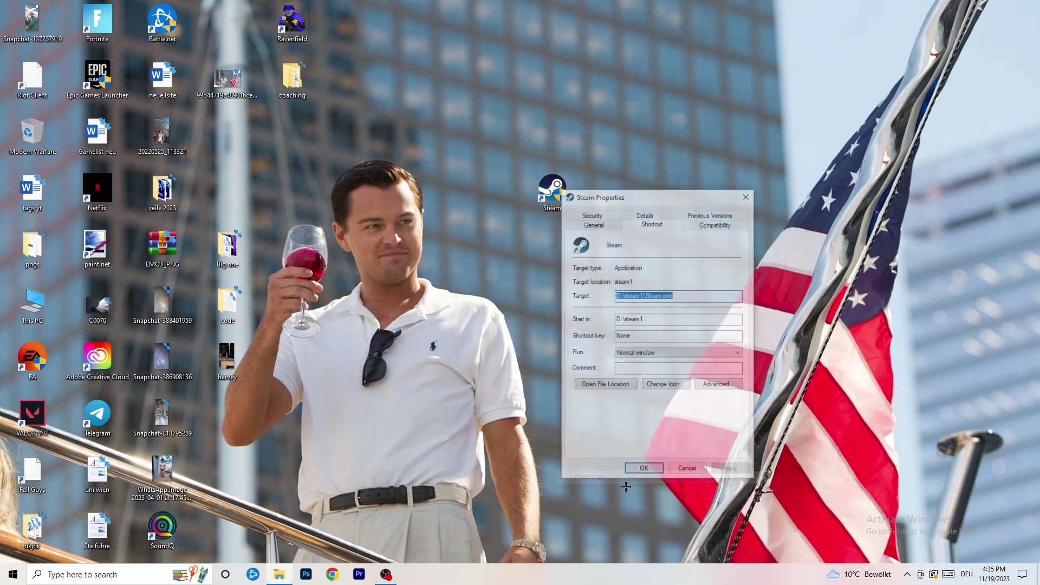
drag(613, 197, 454, 105)
click(556, 130)
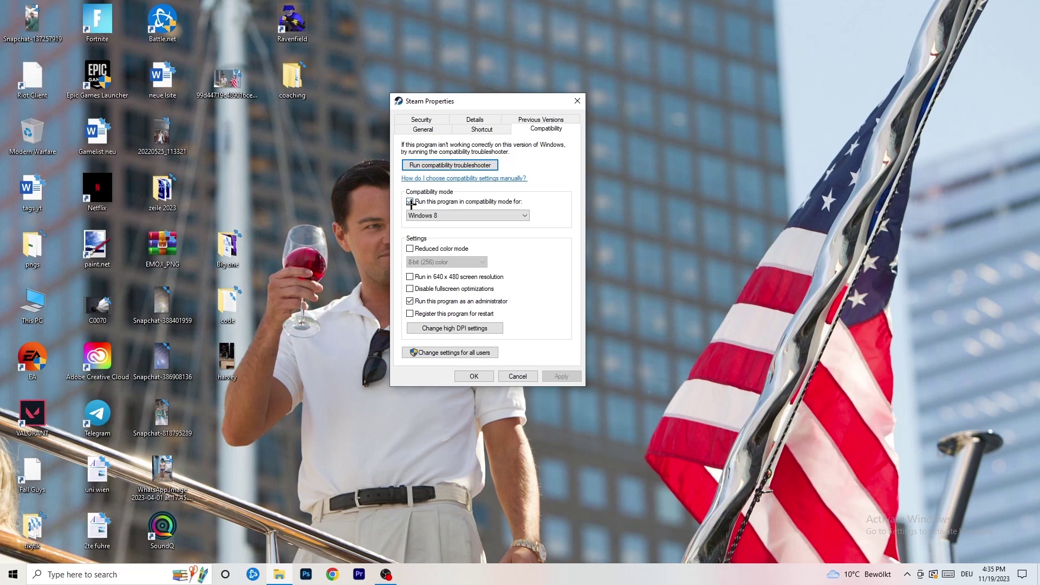
click(489, 215)
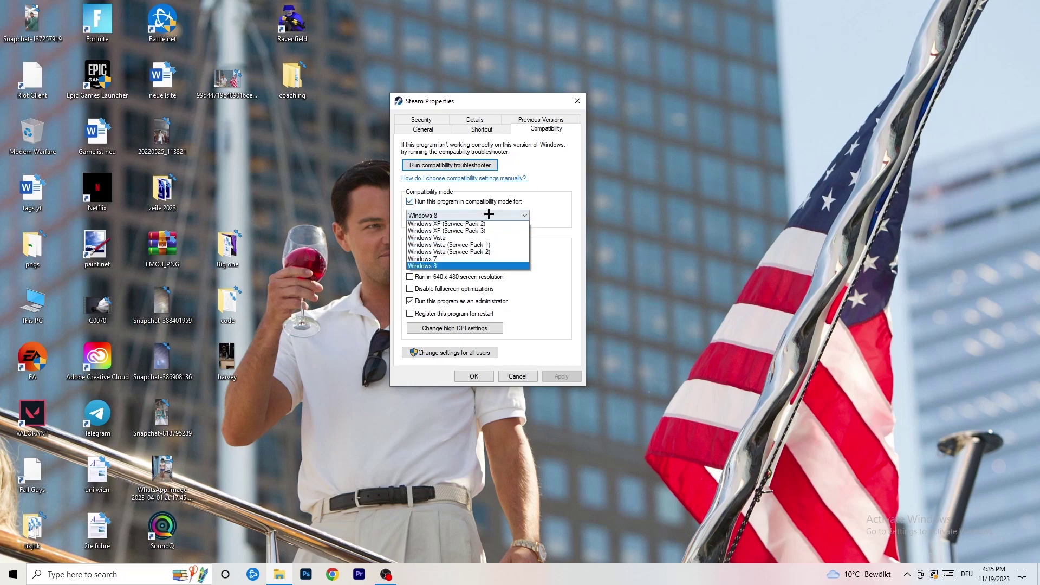
click(578, 207)
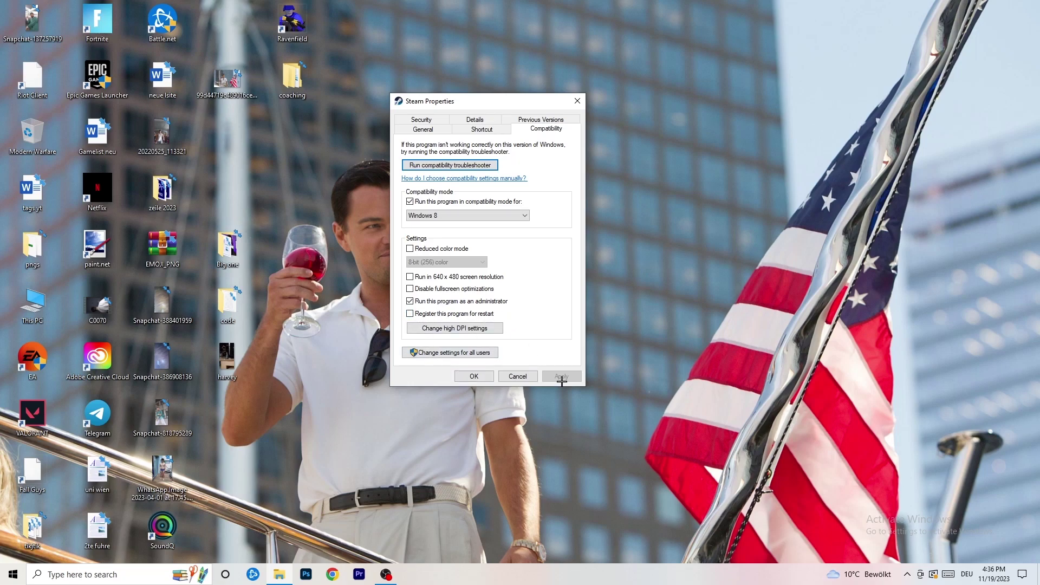
click(532, 378)
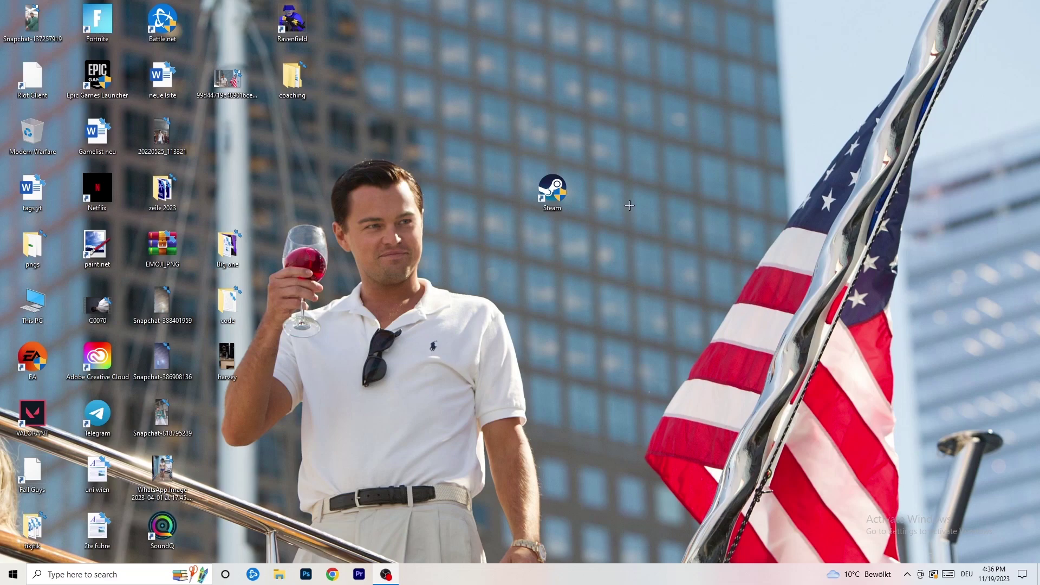
Recheck Steam's Compatibility tab, then drag the Steam shortcut back into its empty desktop grid slot.
drag(557, 196, 492, 196)
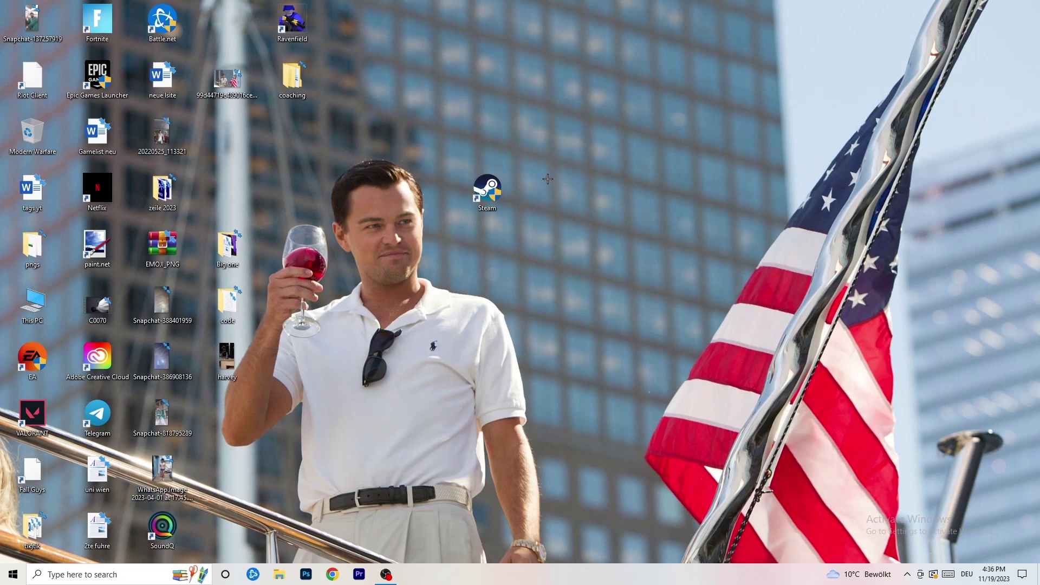
drag(499, 191, 376, 184)
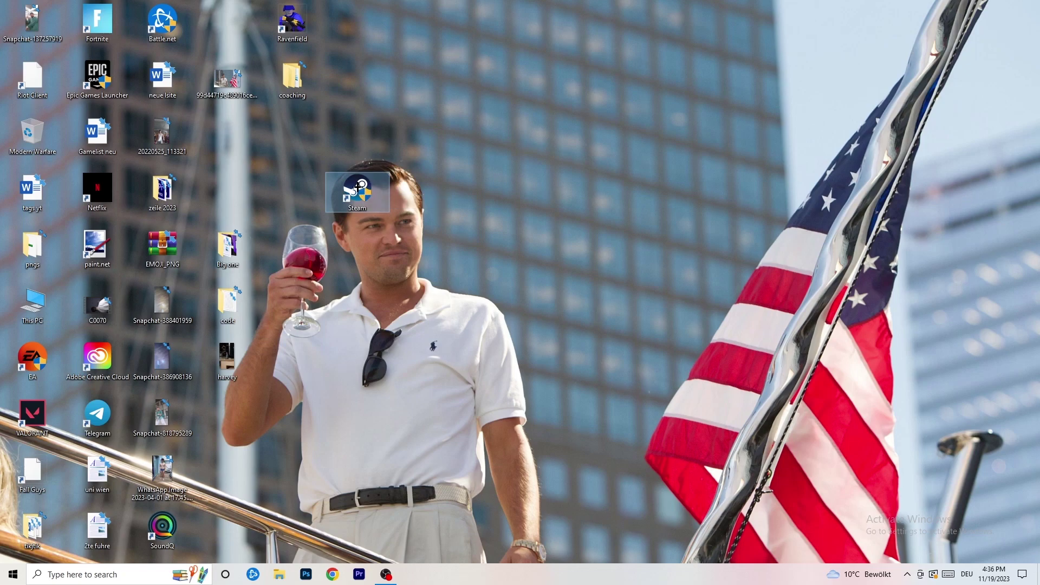
right_click(358, 187)
click(393, 476)
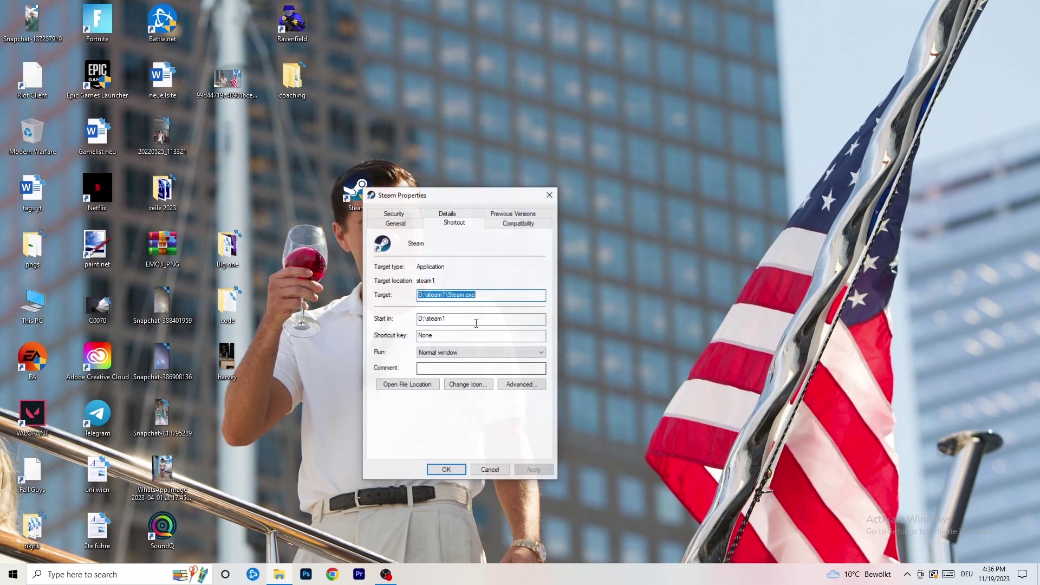
click(519, 223)
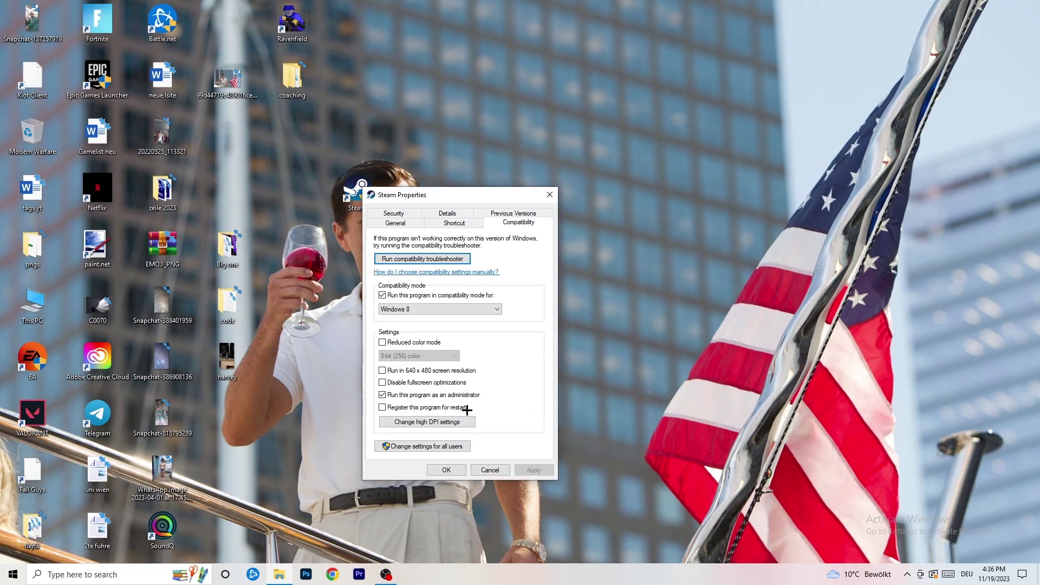
click(549, 195)
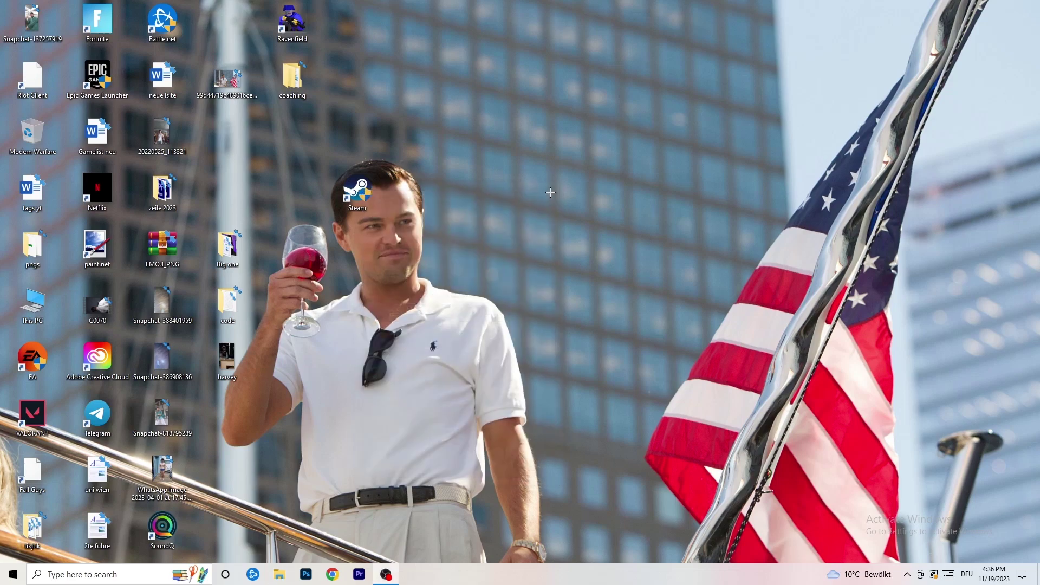
drag(355, 189, 233, 136)
click(558, 97)
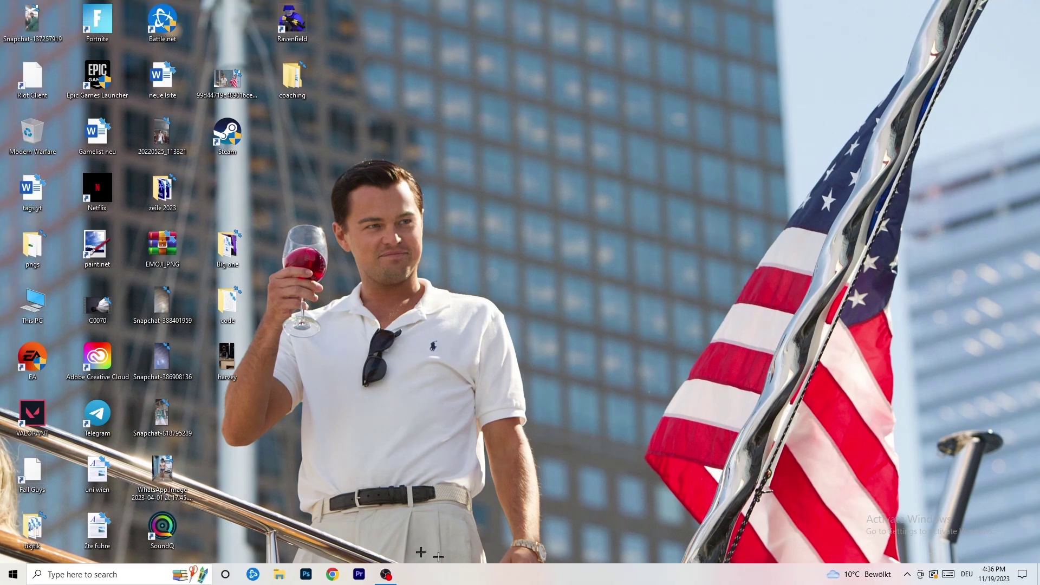
Open Task Manager from the taskbar, maximized on the Details tab listing processes with PIDs.
right_click(595, 579)
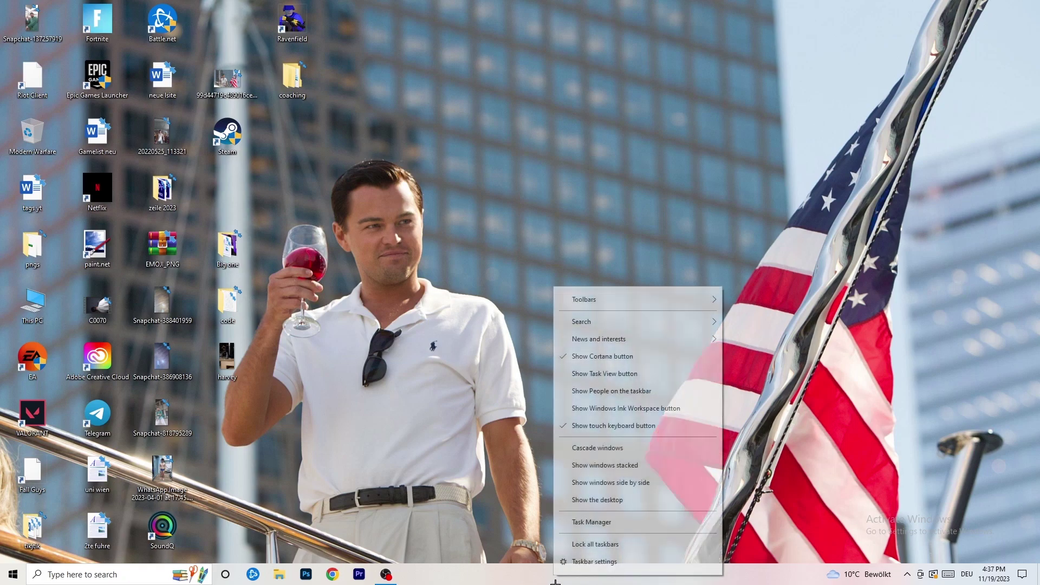
click(598, 522)
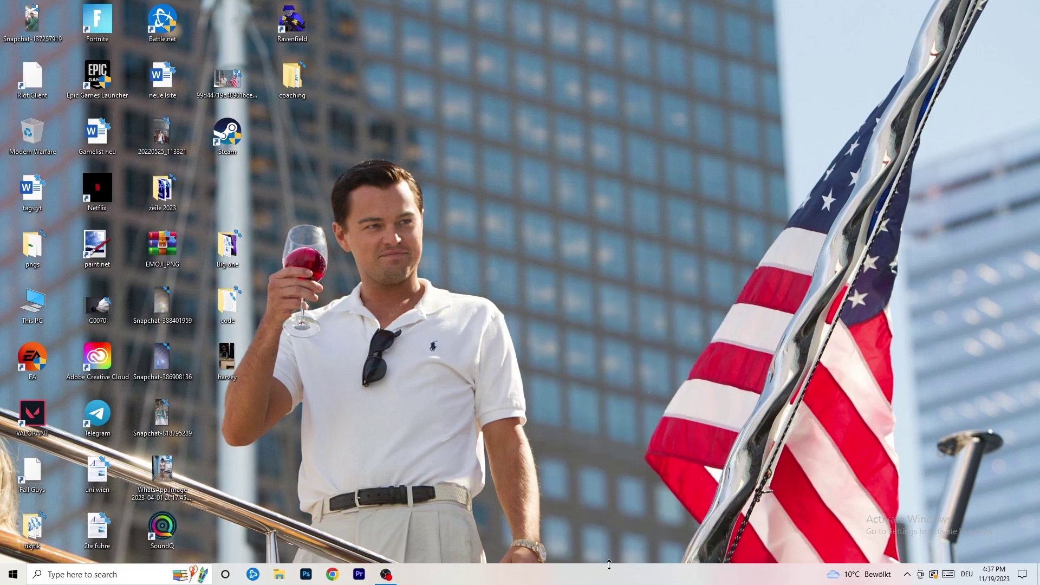
click(598, 27)
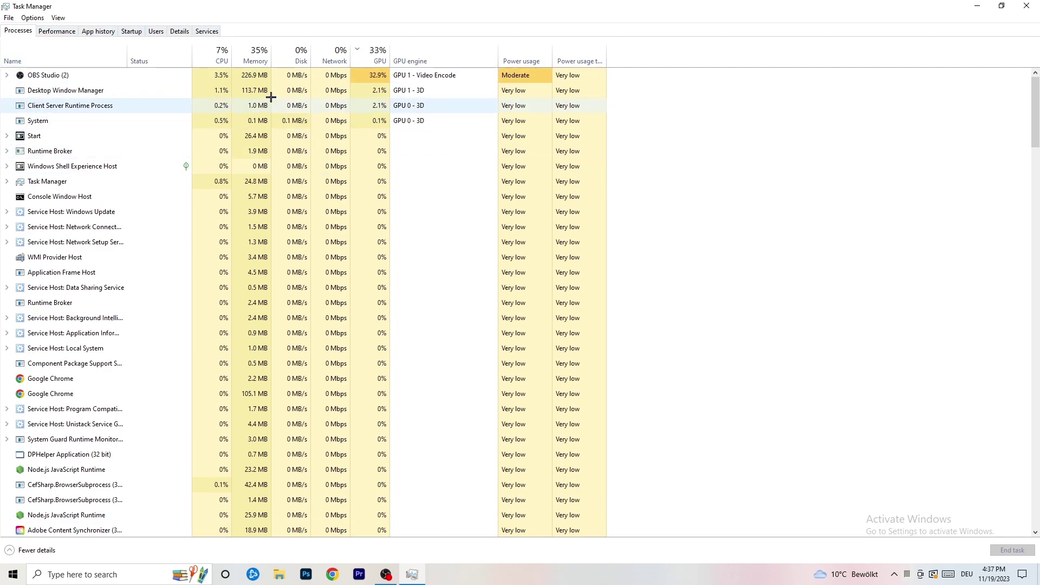
click(181, 30)
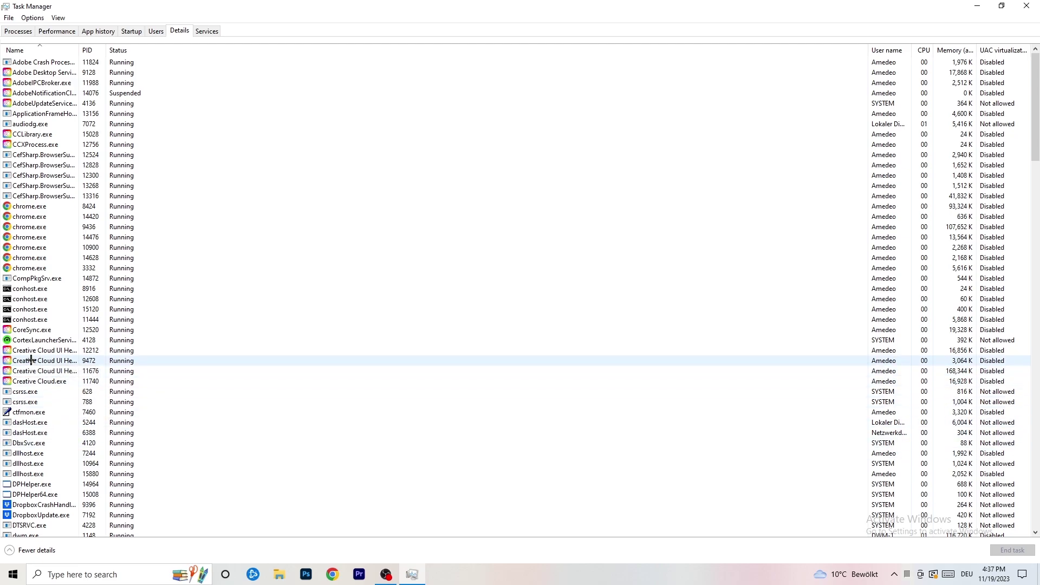
Show the Set priority levels for the Creative Cloud UI Helper process, currently Normal.
right_click(31, 361)
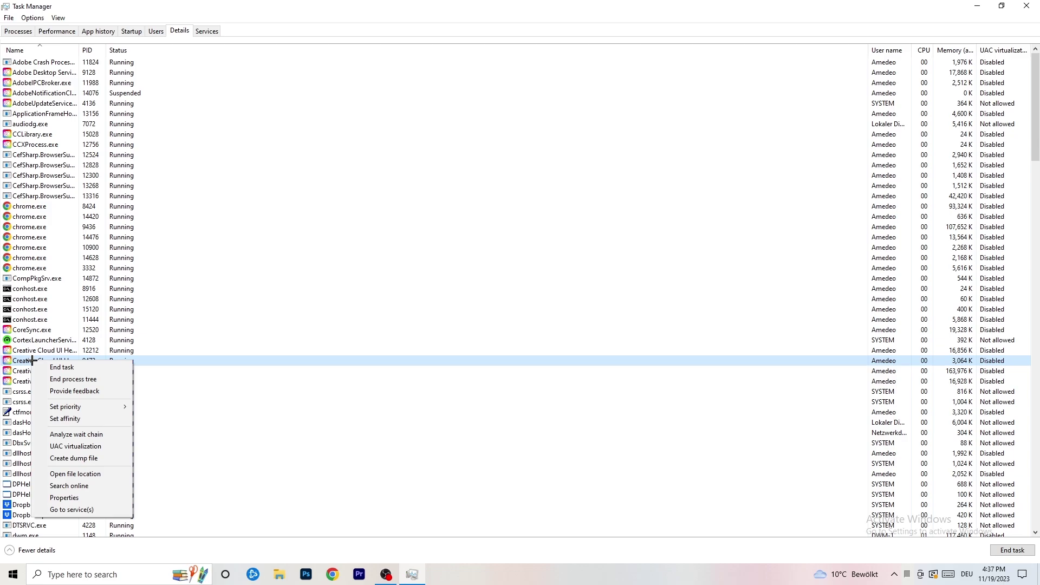
mouse_move(68, 409)
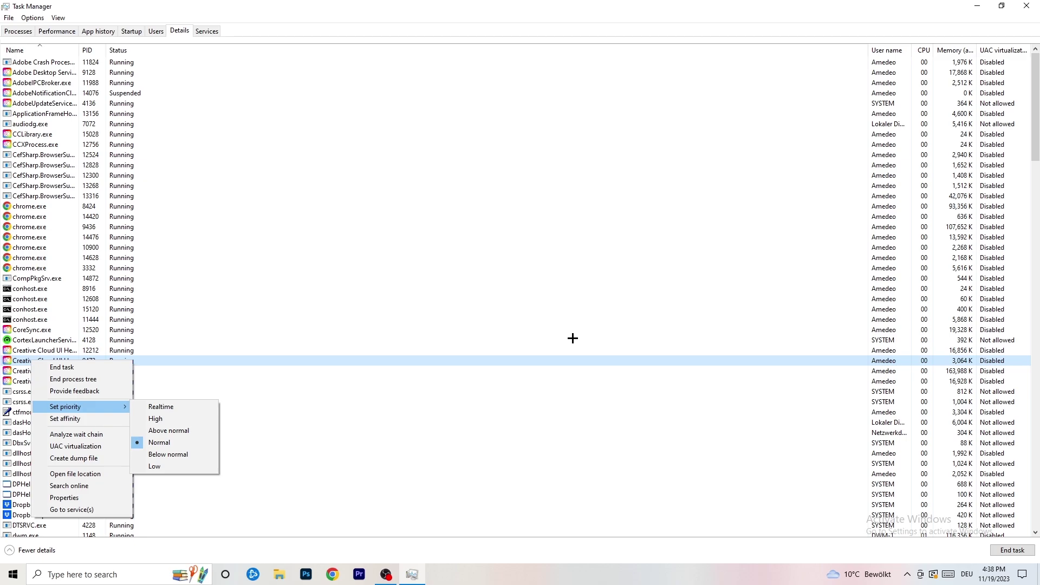
key(alt+F4)
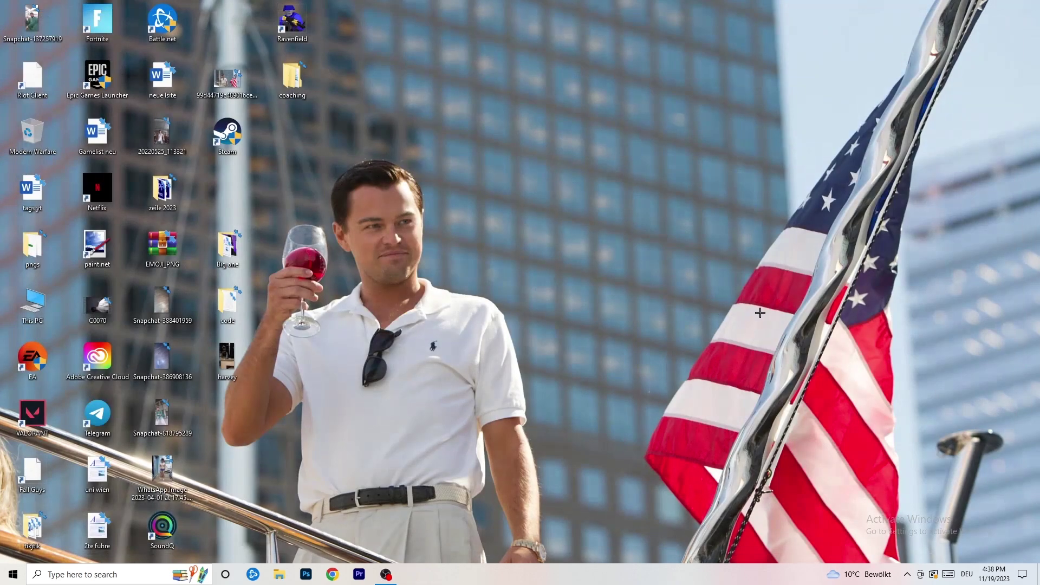